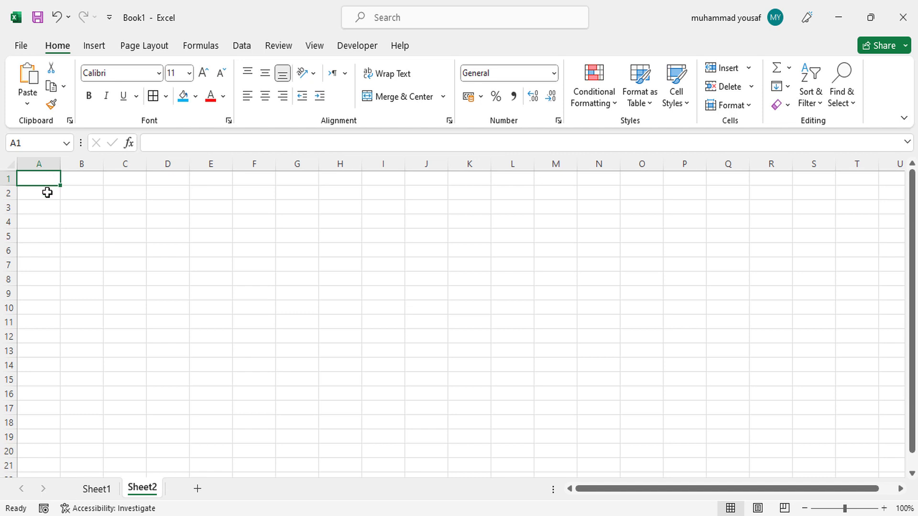
Type an ID heading into A3 of Sheet2, then clear it again
{"action": "left_click", "coordinate": [47, 208]}
{"action": "type", "text": "ID"}
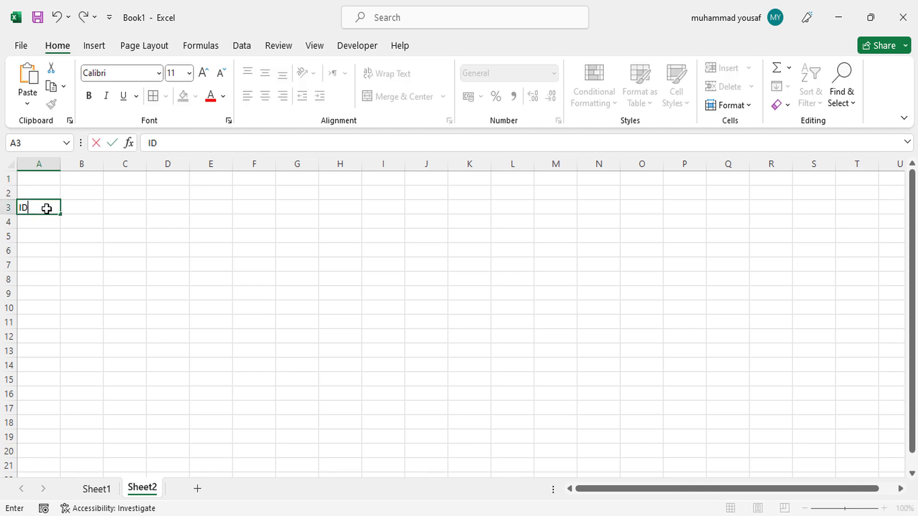
{"action": "key", "text": "Tab"}
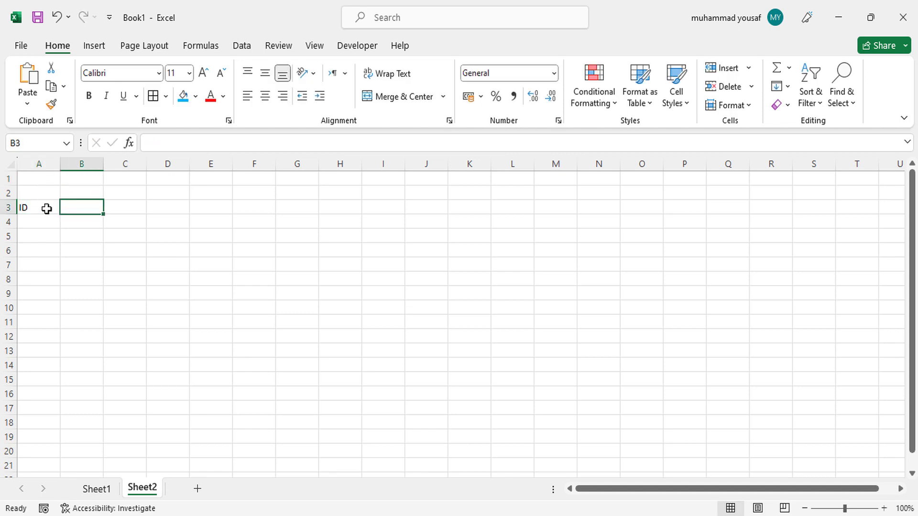
{"action": "key", "text": "BackSpace"}
{"action": "left_click", "coordinate": [42, 209]}
{"action": "key", "text": "BackSpace"}
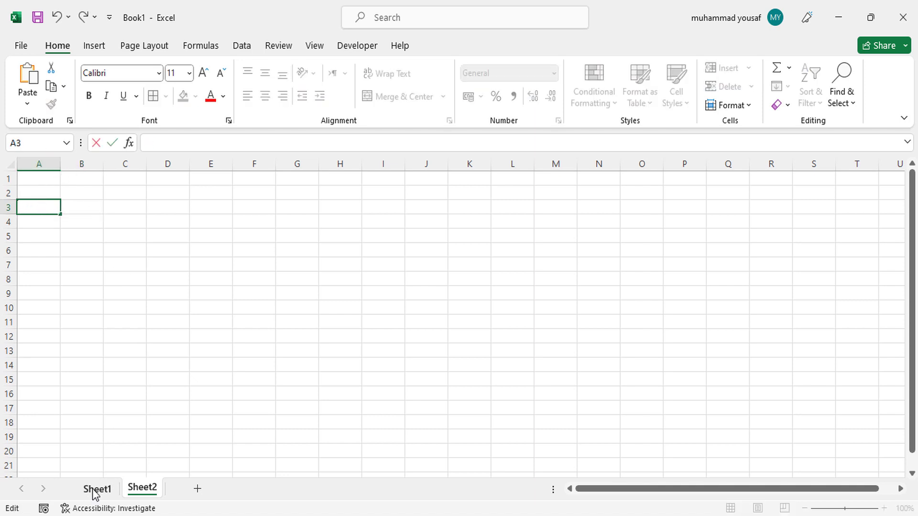
Copy the Employee Data title and heading rows from Sheet1 into Sheet2 at A1
{"action": "left_click", "coordinate": [95, 491]}
{"action": "left_click_drag", "start_coordinate": [164, 210], "coordinate": [379, 223]}
{"action": "key", "text": "ctrl+c"}
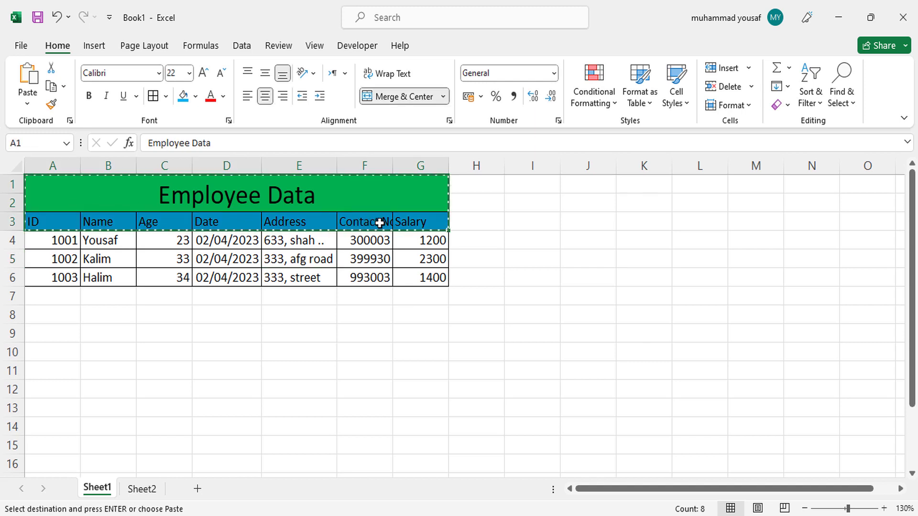
{"action": "left_click", "coordinate": [142, 489]}
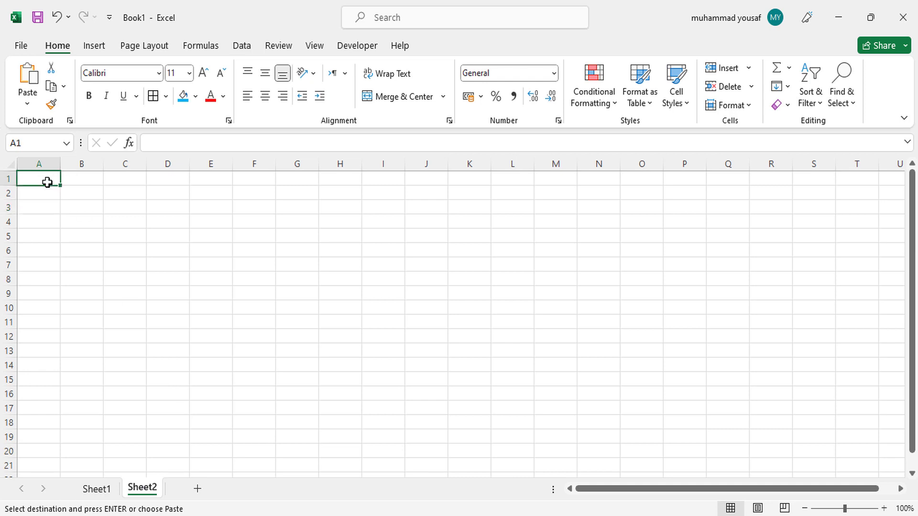
{"action": "key", "text": "ctrl+v"}
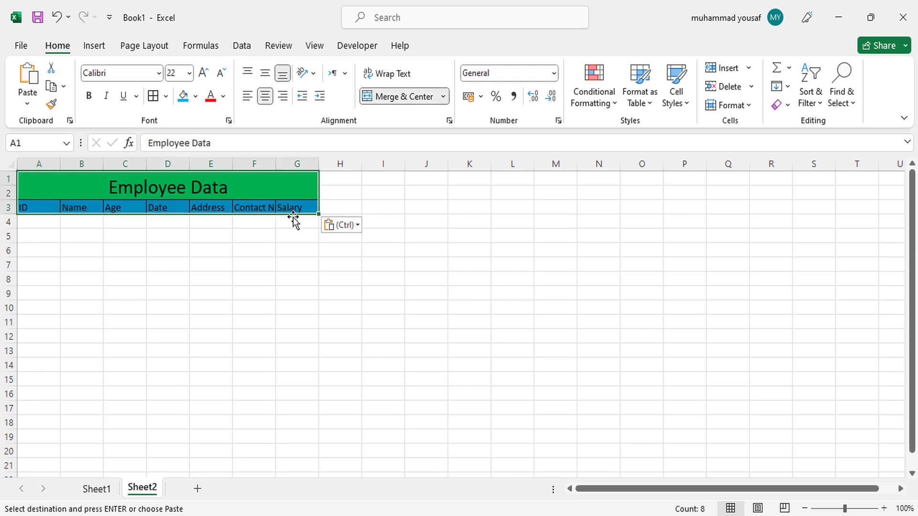
Apply All Borders to the empty rows A4:G7 under the headings
{"action": "left_click", "coordinate": [293, 219]}
{"action": "left_click_drag", "start_coordinate": [28, 224], "coordinate": [301, 260]}
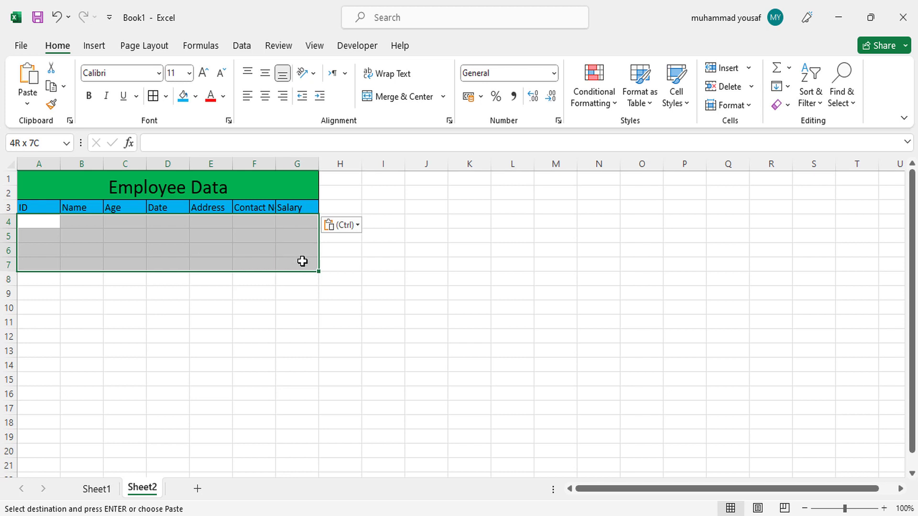
{"action": "left_click", "coordinate": [153, 97]}
{"action": "left_click", "coordinate": [168, 249]}
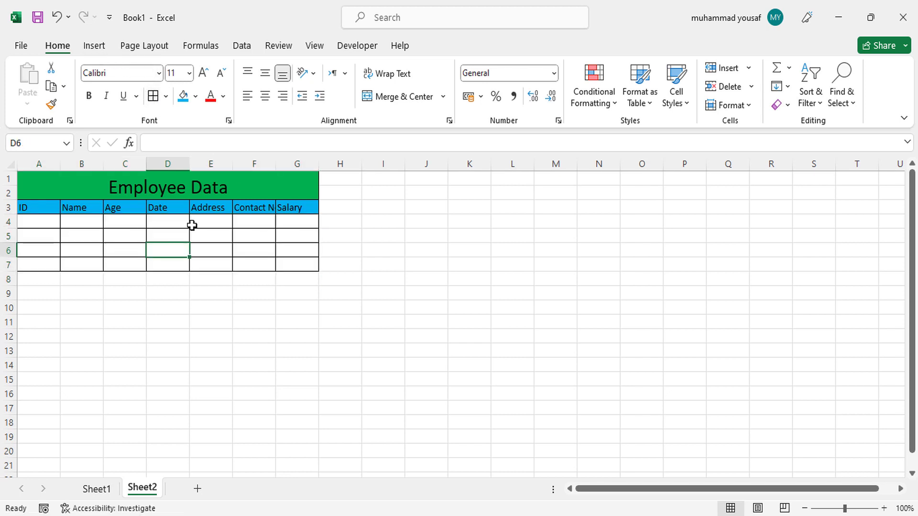
Zoom the sheet to 120% and select A4, the first data row
{"action": "left_click", "coordinate": [886, 510]}
{"action": "left_click", "coordinate": [885, 509]}
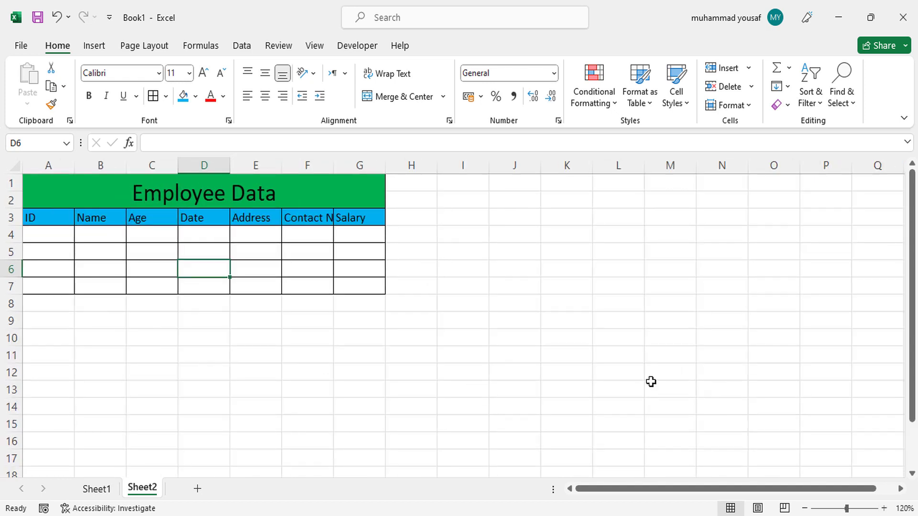
{"action": "left_click", "coordinate": [304, 251]}
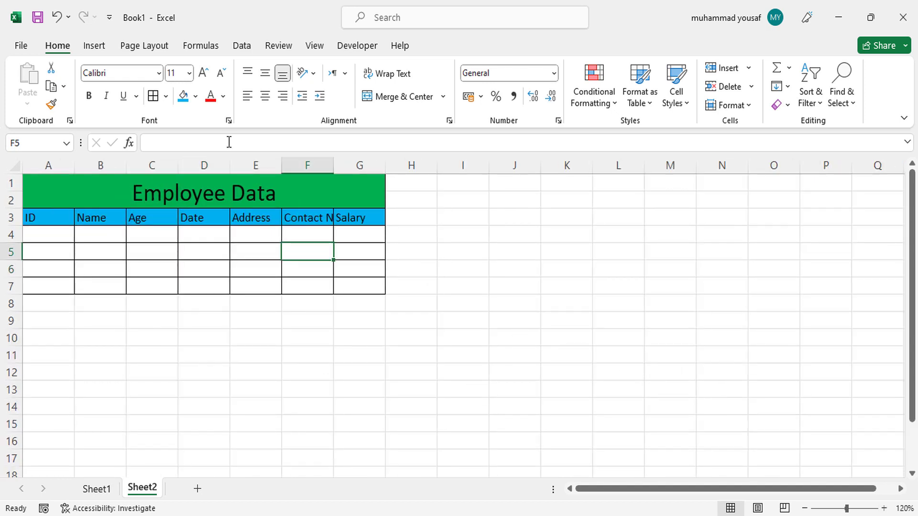
{"action": "left_click", "coordinate": [67, 235]}
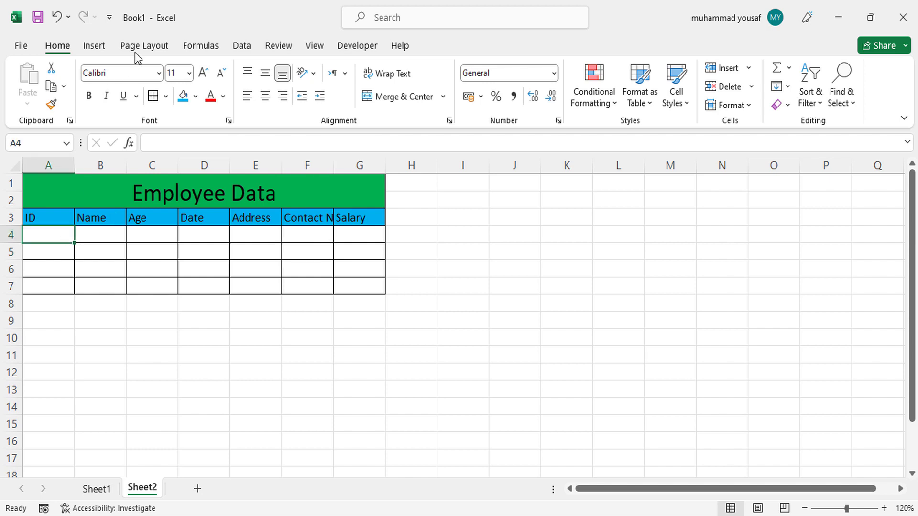
In Excel Options, choose All Commands, add Form... to the Quick Access Toolbar, and confirm with OK
{"action": "left_click", "coordinate": [110, 21]}
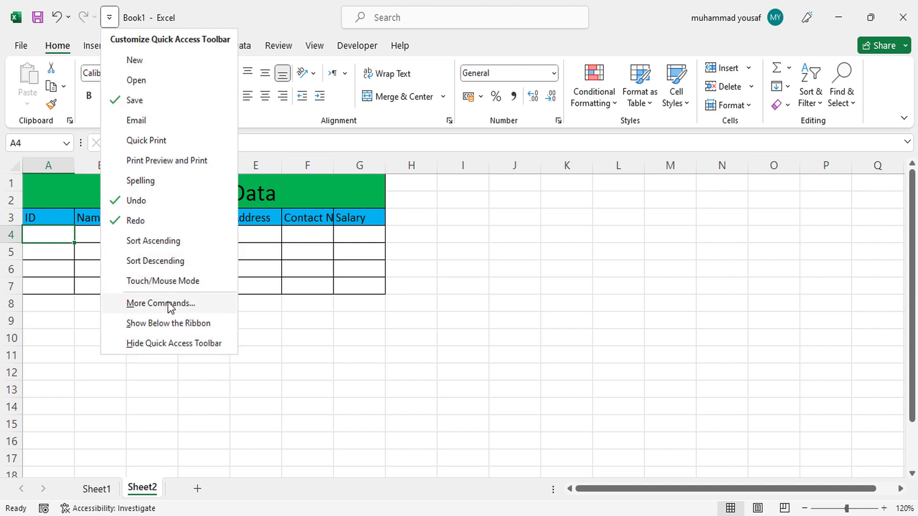
{"action": "left_click", "coordinate": [152, 306]}
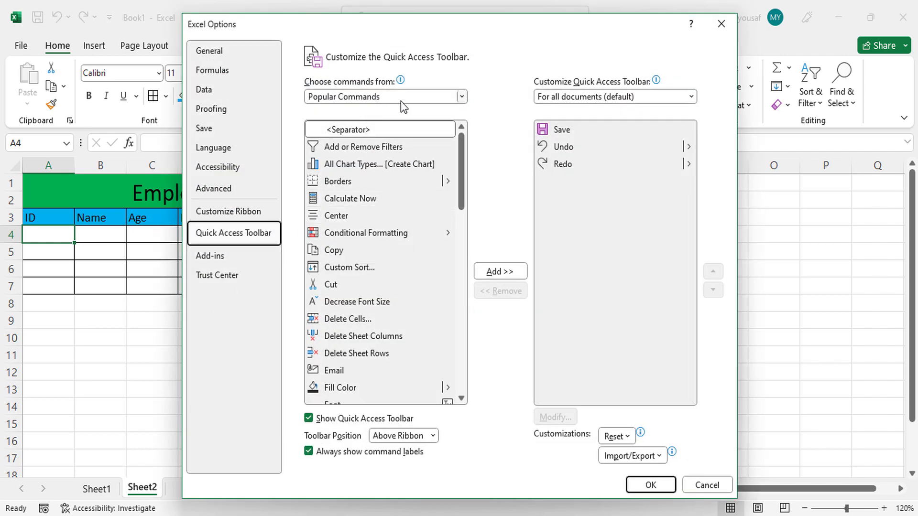
{"action": "left_click", "coordinate": [462, 97]}
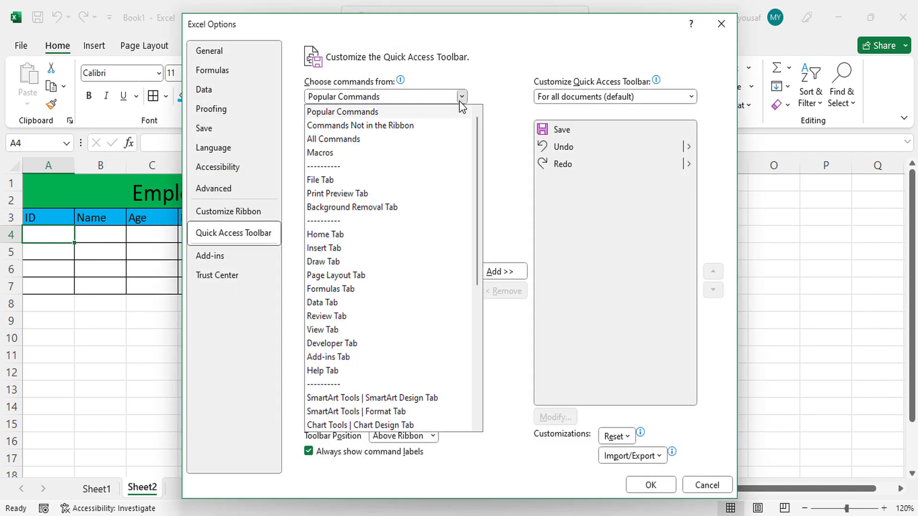
{"action": "left_click", "coordinate": [362, 142]}
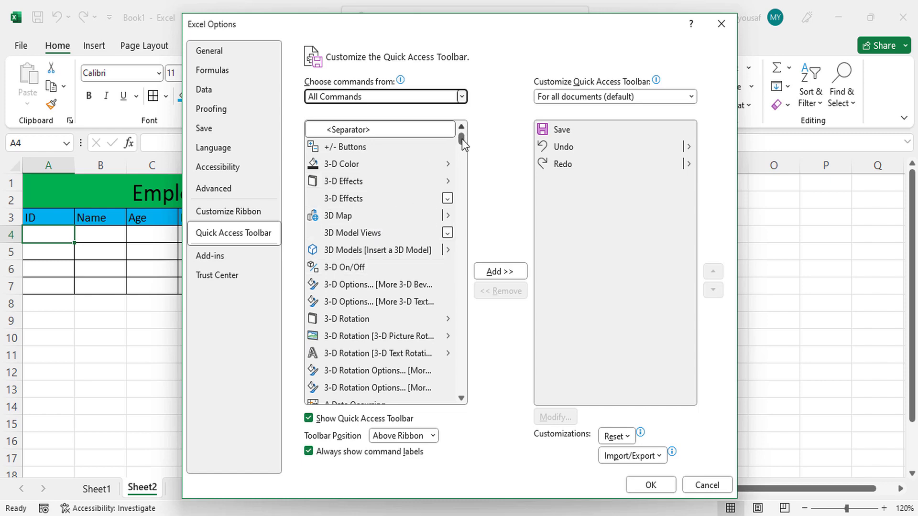
{"action": "left_click_drag", "start_coordinate": [462, 139], "coordinate": [462, 231]}
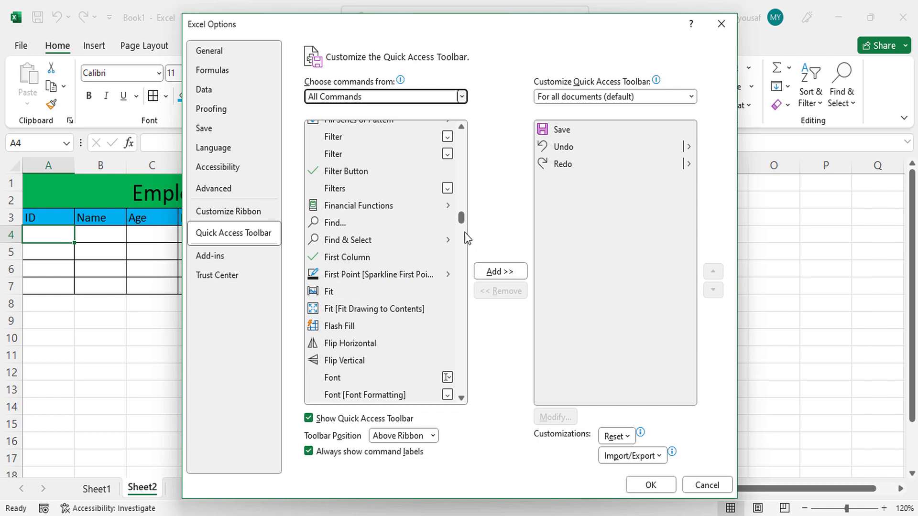
{"action": "left_click_drag", "start_coordinate": [463, 221], "coordinate": [463, 226]}
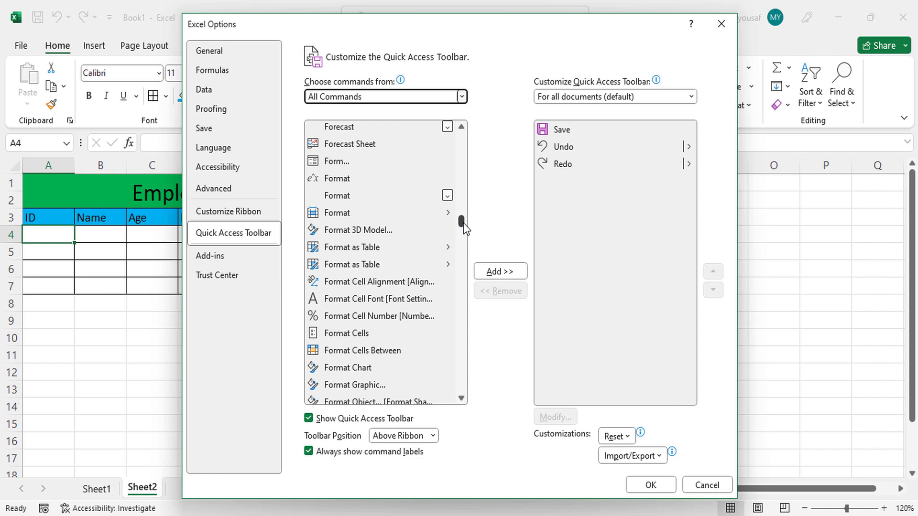
{"action": "double_click", "coordinate": [362, 165]}
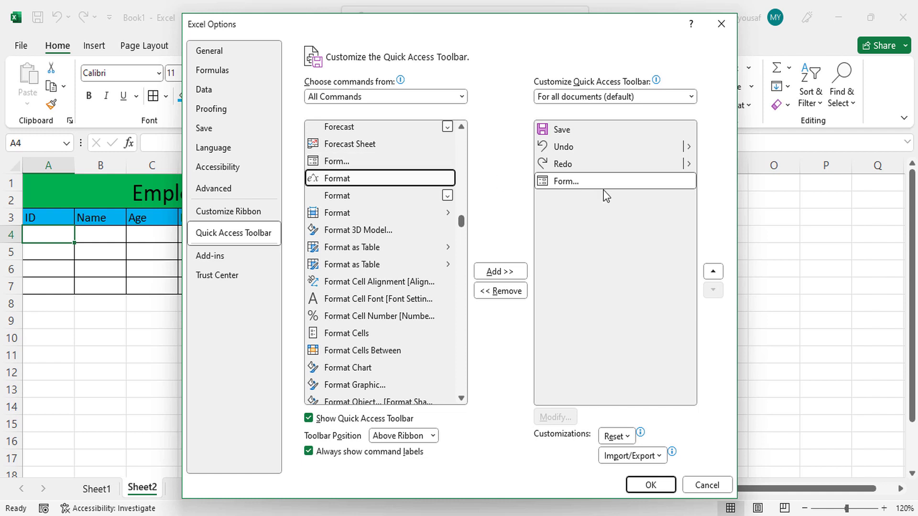
{"action": "left_click", "coordinate": [651, 485]}
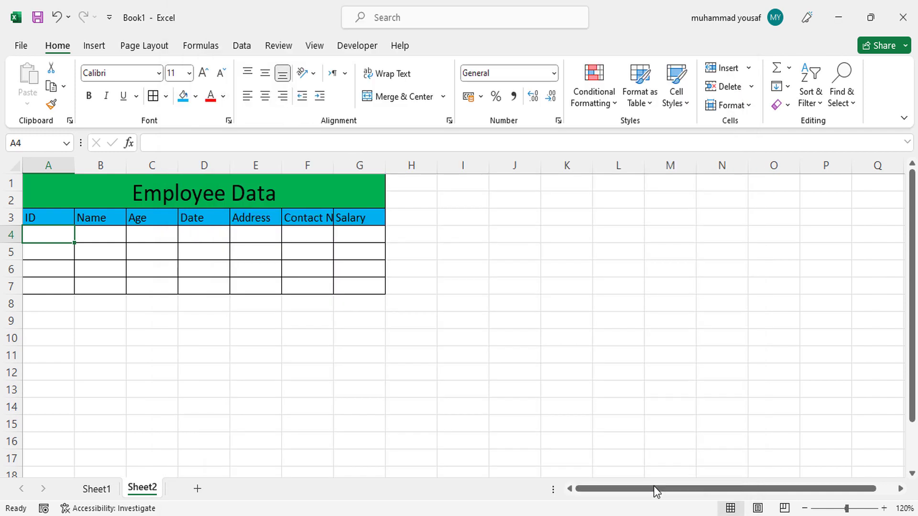
Autofit column F for the Contact No heading, then open the Form using the header row as field labels
{"action": "left_click", "coordinate": [48, 220]}
{"action": "left_click_drag", "start_coordinate": [49, 221], "coordinate": [340, 216]}
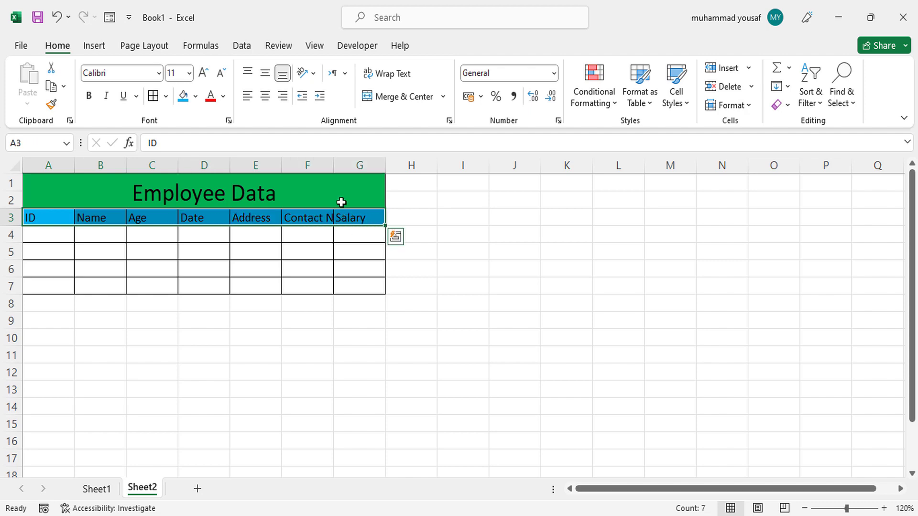
{"action": "double_click", "coordinate": [333, 166]}
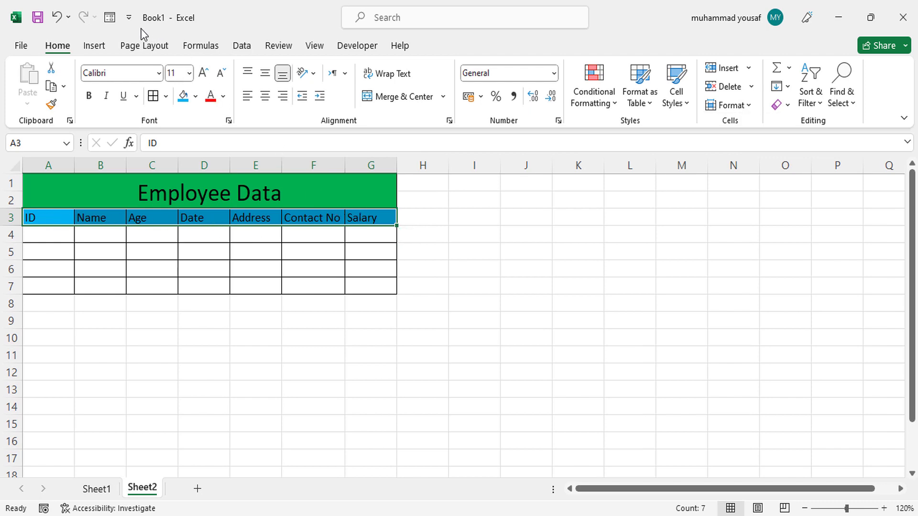
{"action": "left_click", "coordinate": [110, 20]}
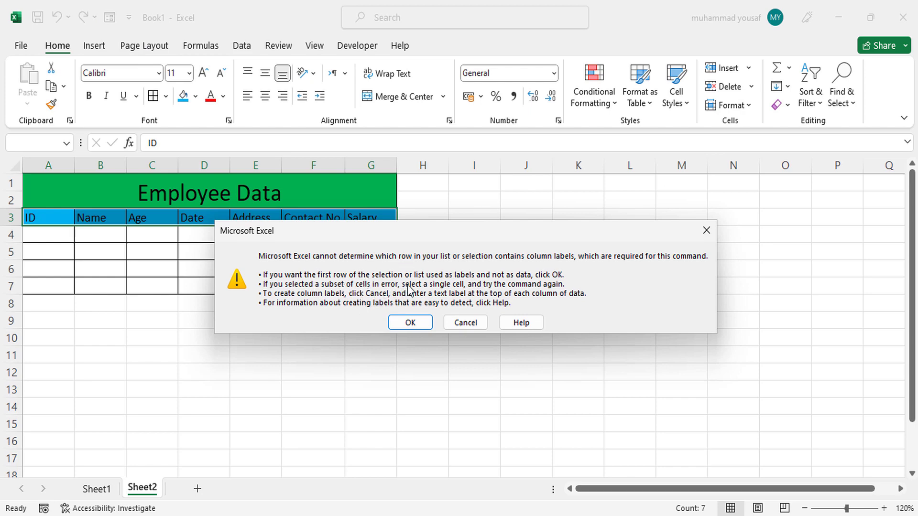
{"action": "left_click", "coordinate": [405, 323]}
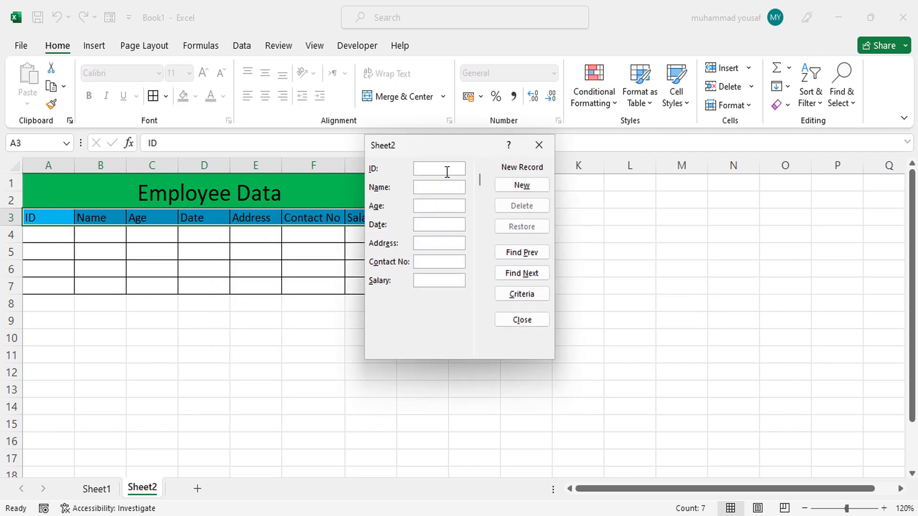
Enter the first record: ID 12001, the employee's name, age 23, date 02-23-2023, address, contact number, salary 1500
{"action": "type", "text": "12001"}
{"action": "left_click", "coordinate": [442, 191]}
{"action": "type", "text": "yousaf"}
{"action": "type", "text": "23"}
{"action": "left_click", "coordinate": [433, 226]}
{"action": "type", "text": "02"}
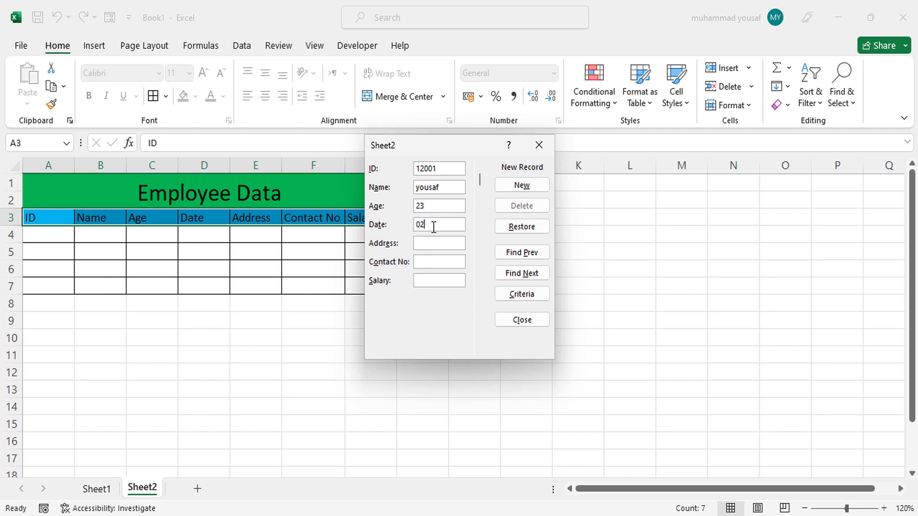
{"action": "type", "text": "-23"}
{"action": "type", "text": "-202"}
{"action": "type", "text": "3"}
{"action": "type", "text": "1 strea"}
{"action": "key", "text": "BackSpace"}
{"action": "type", "text": "et, road"}
{"action": "left_click", "coordinate": [438, 257]}
{"action": "type", "text": "010000000"}
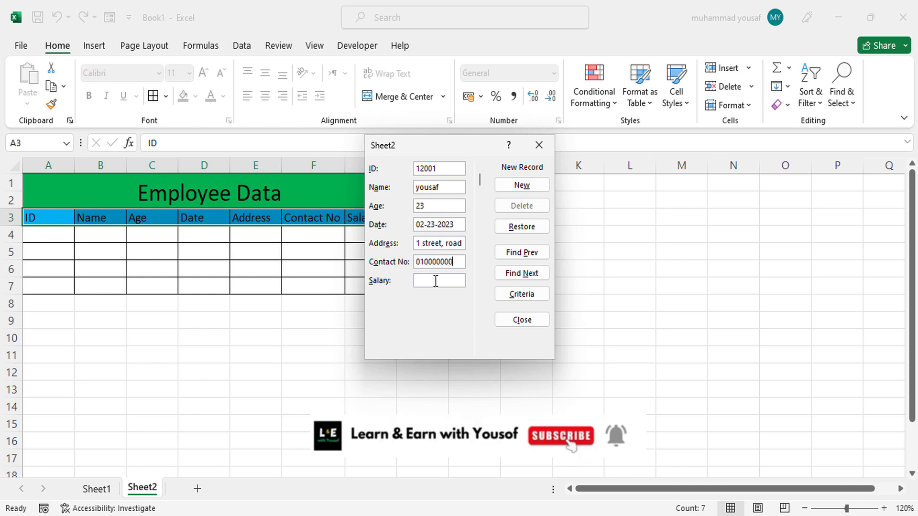
{"action": "type", "text": "01500"}
Save the first record, then enter the second employee's ID 1002, name, age 23 and date
{"action": "left_click", "coordinate": [532, 186]}
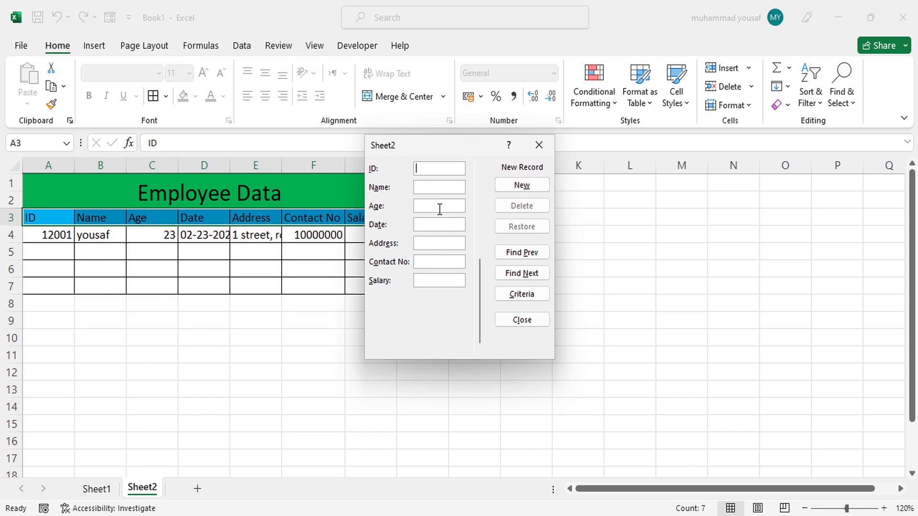
{"action": "type", "text": "1002"}
{"action": "left_click", "coordinate": [450, 187]}
{"action": "type", "text": "halim"}
{"action": "left_click", "coordinate": [435, 203]}
{"action": "type", "text": "23"}
{"action": "left_click", "coordinate": [434, 220]}
{"action": "type", "text": "02-34"}
{"action": "key", "text": "BackSpace"}
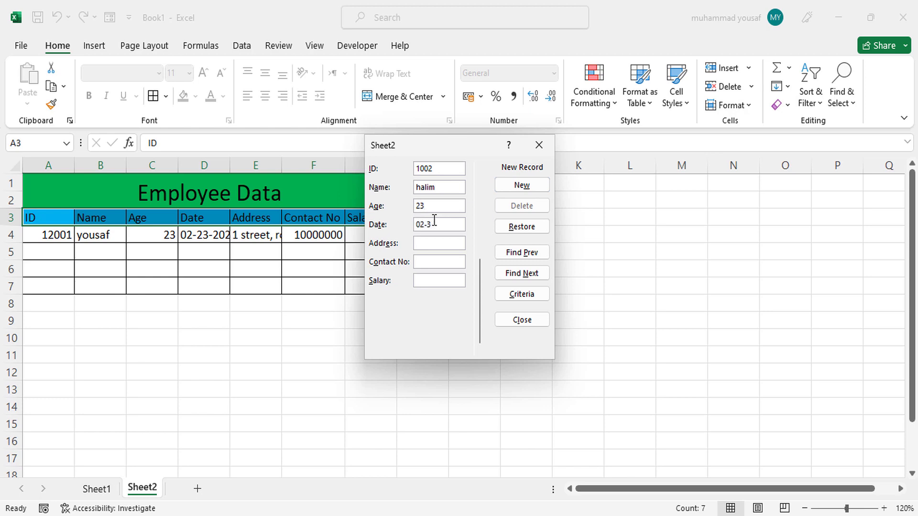
{"action": "type", "text": "-3012"}
Fill in the second employee's address, contact number and salary 1300, and save the record
{"action": "left_click", "coordinate": [442, 244]}
{"action": "type", "text": "fist street"}
{"action": "left_click", "coordinate": [432, 261]}
{"action": "type", "text": "000000000"}
{"action": "left_click", "coordinate": [429, 278]}
{"action": "type", "text": "1300"}
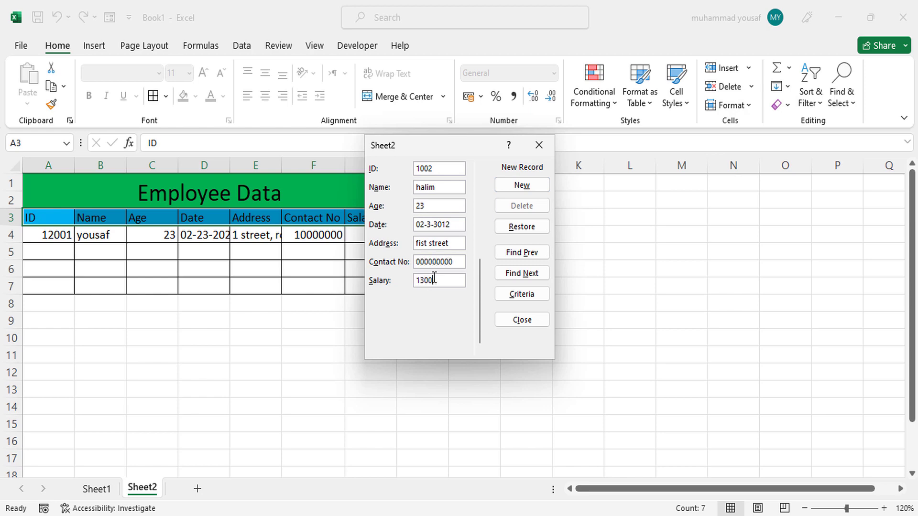
{"action": "left_click", "coordinate": [514, 185]}
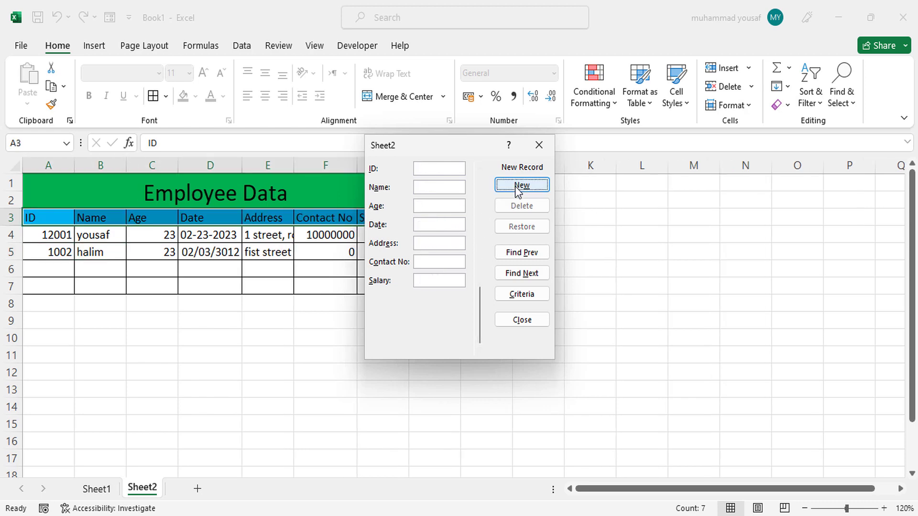
Close the data form and autofit column E so the first employee's full address shows
{"action": "left_click", "coordinate": [516, 320]}
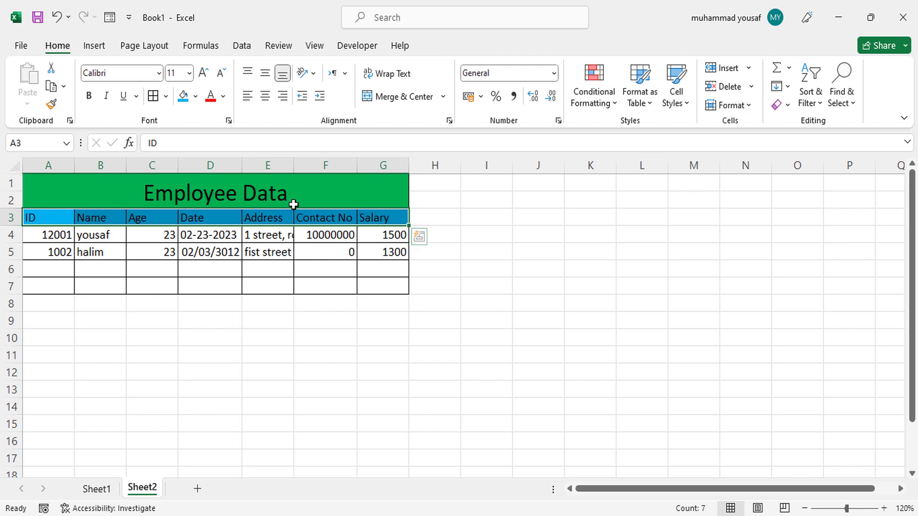
{"action": "double_click", "coordinate": [293, 165]}
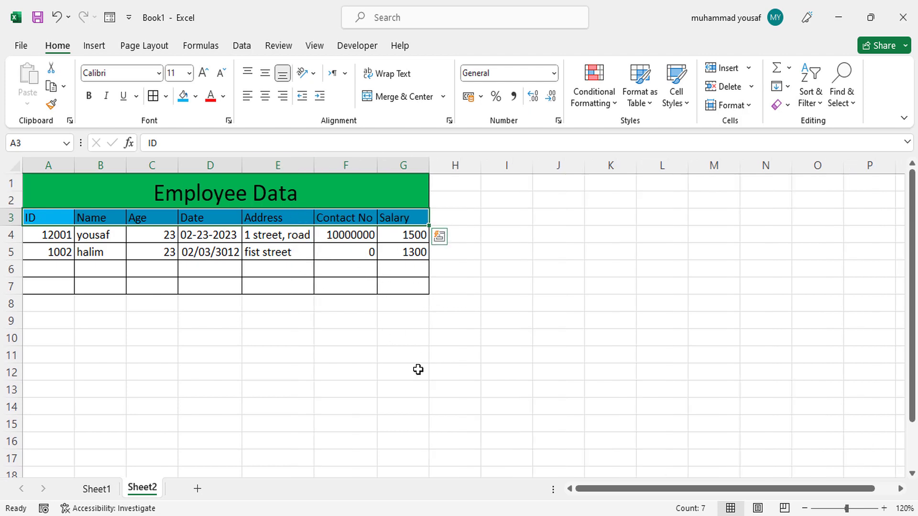